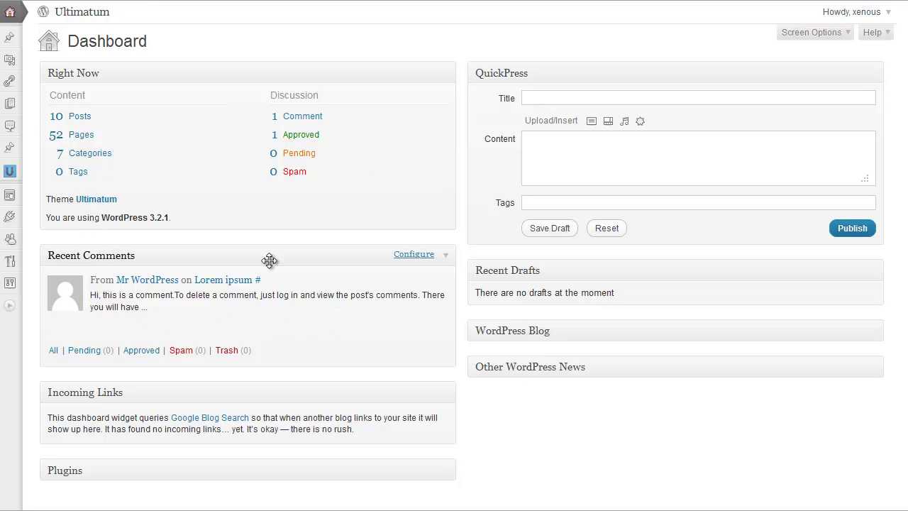
pyautogui.moveTo(14, 173)
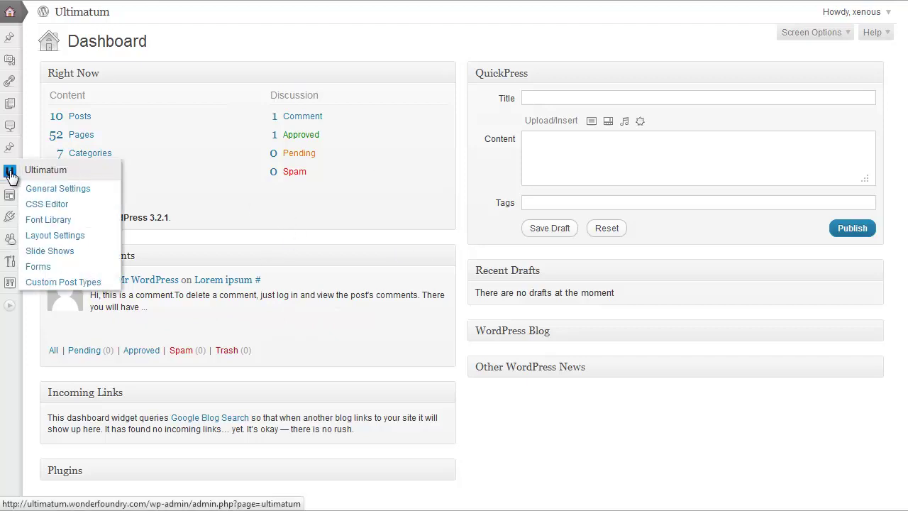
pyautogui.click(58, 224)
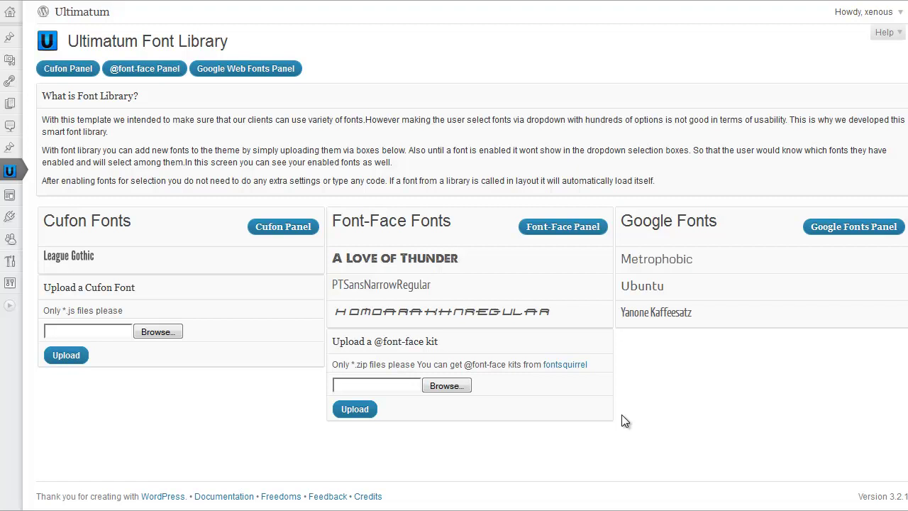
pyautogui.click(574, 231)
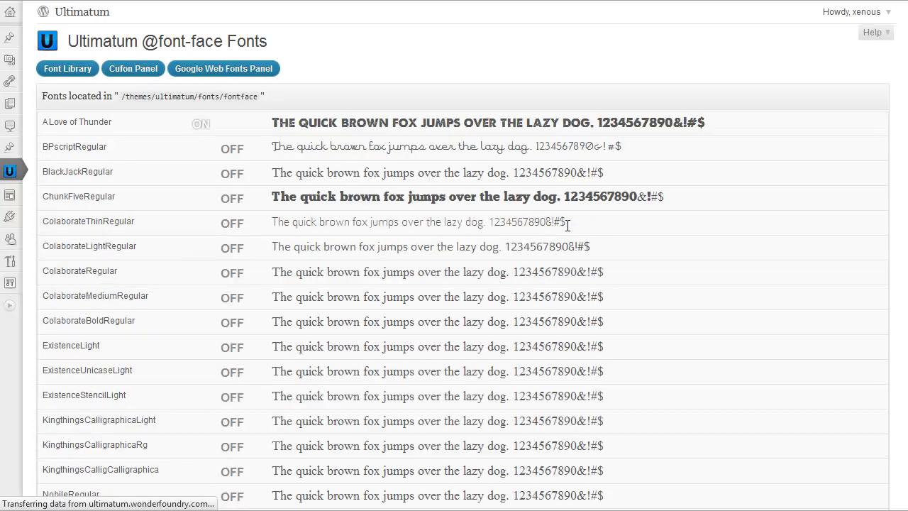
pyautogui.scroll(-10, 654, 274)
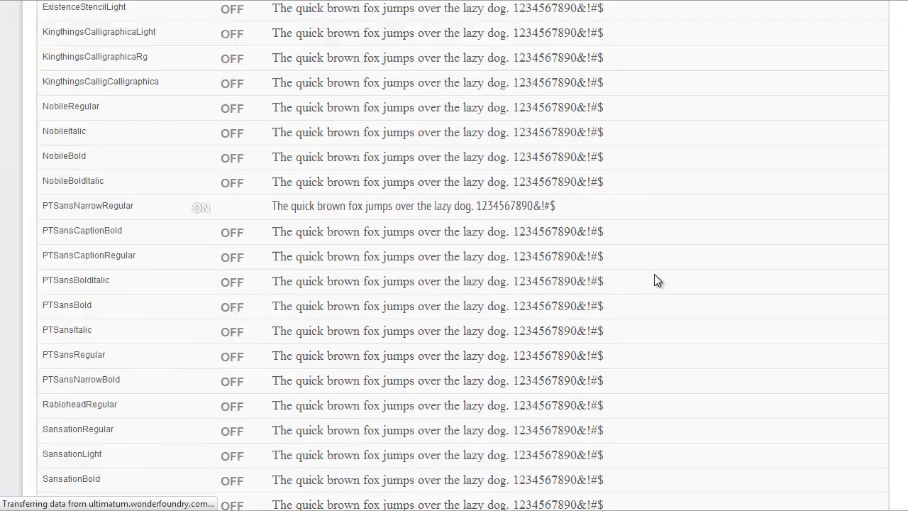
pyautogui.scroll(-12, 654, 274)
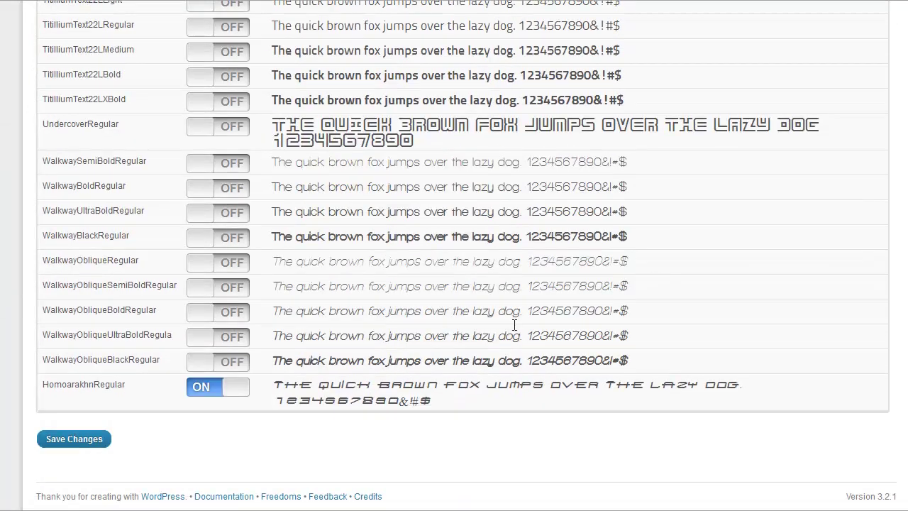
pyautogui.scroll(20, 431, 330)
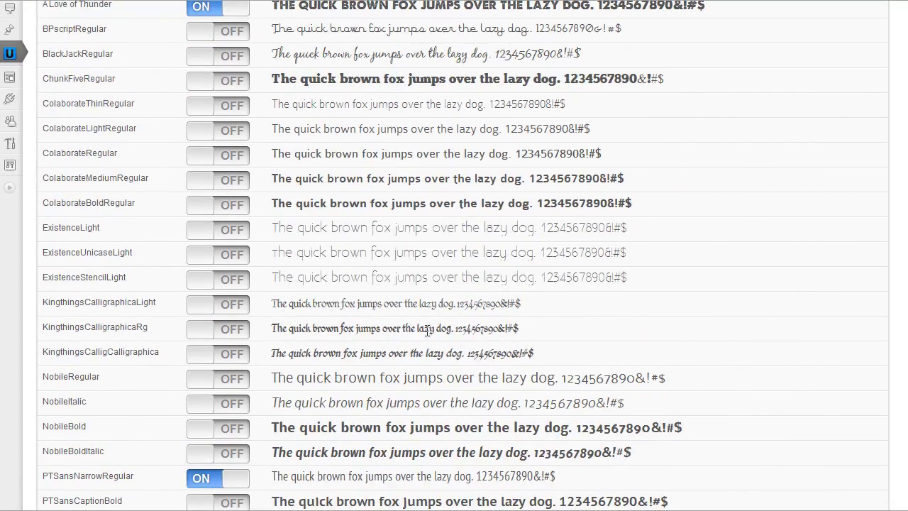
pyautogui.scroll(3, 426, 329)
pyautogui.scroll(-3, 417, 328)
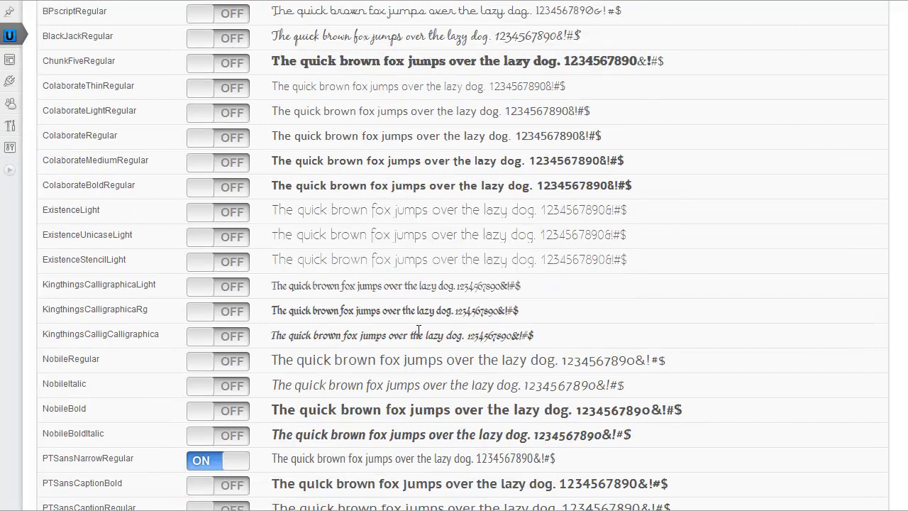
pyautogui.scroll(3, 419, 330)
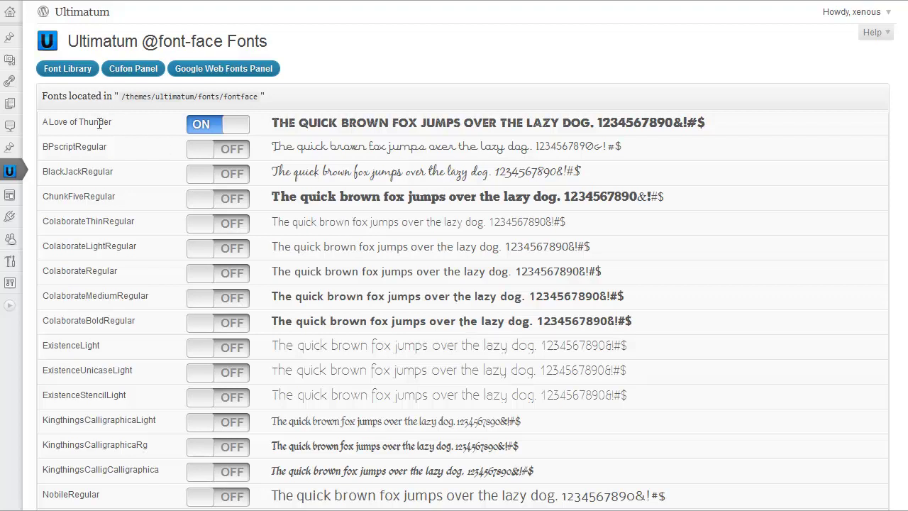
# Return to the Font Library overview and look over the enabled Google and Font-Face fonts.
pyautogui.click(67, 73)
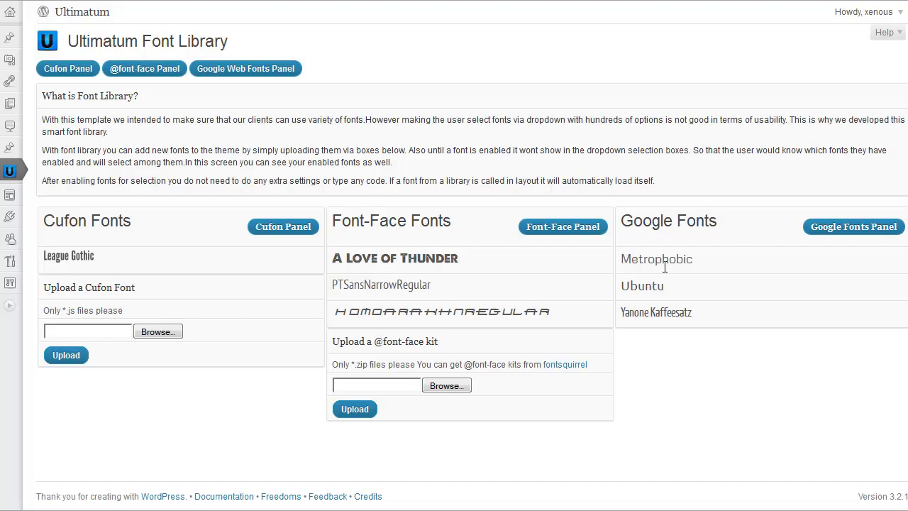
pyautogui.moveTo(654, 261); pyautogui.dragTo(681, 277)
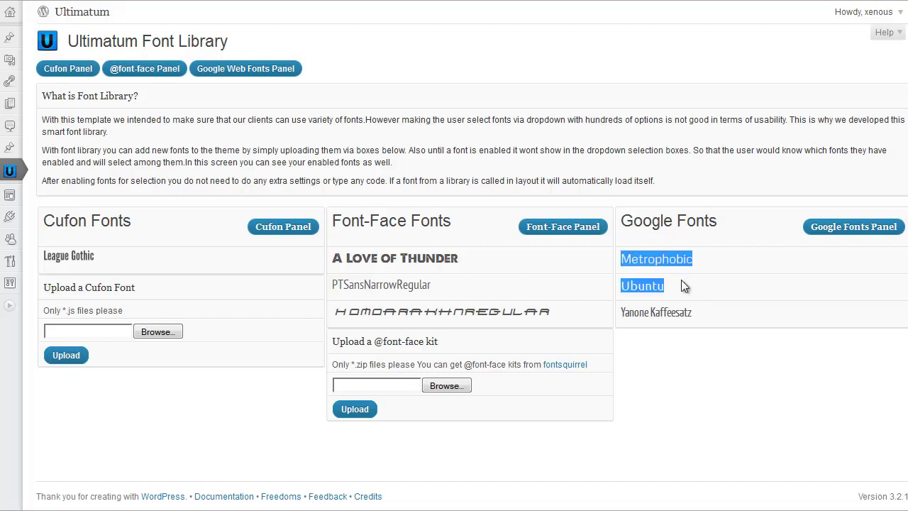
pyautogui.click(476, 284)
pyautogui.moveTo(441, 284); pyautogui.dragTo(335, 286)
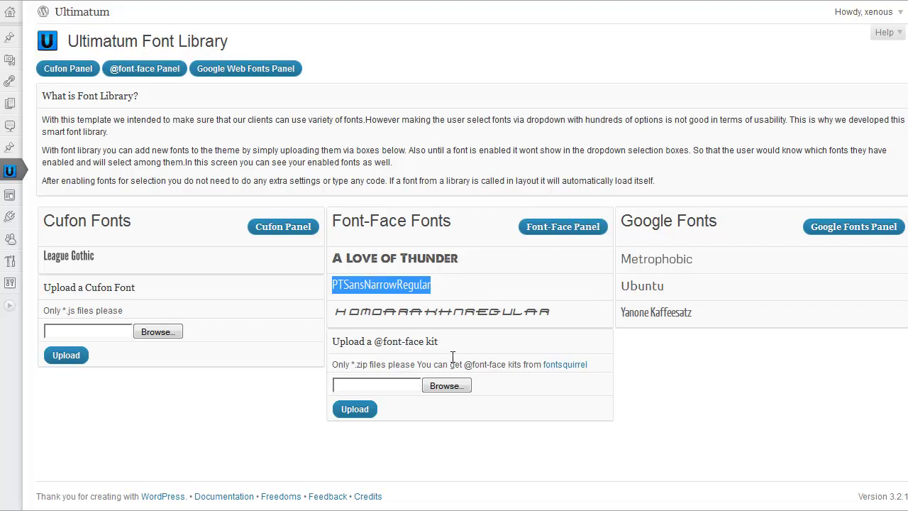
pyautogui.click(454, 392)
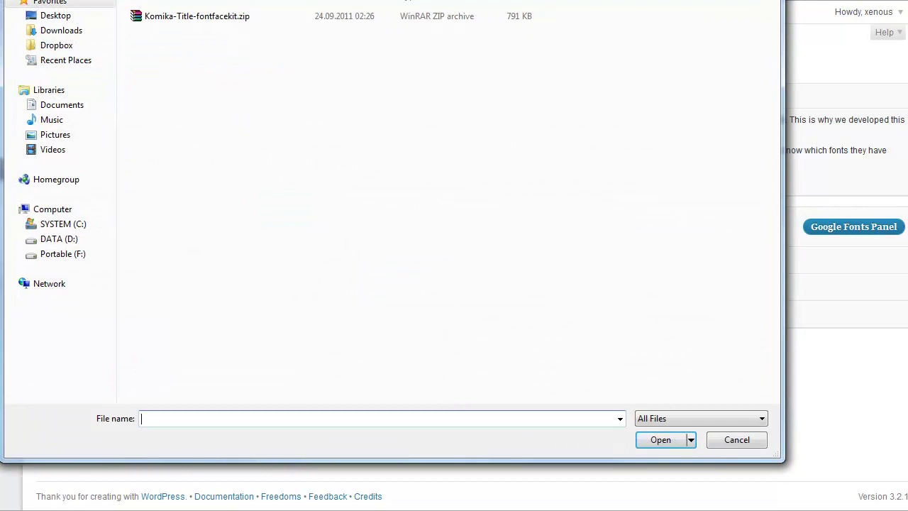
pyautogui.moveTo(327, 0); pyautogui.dragTo(355, 14)
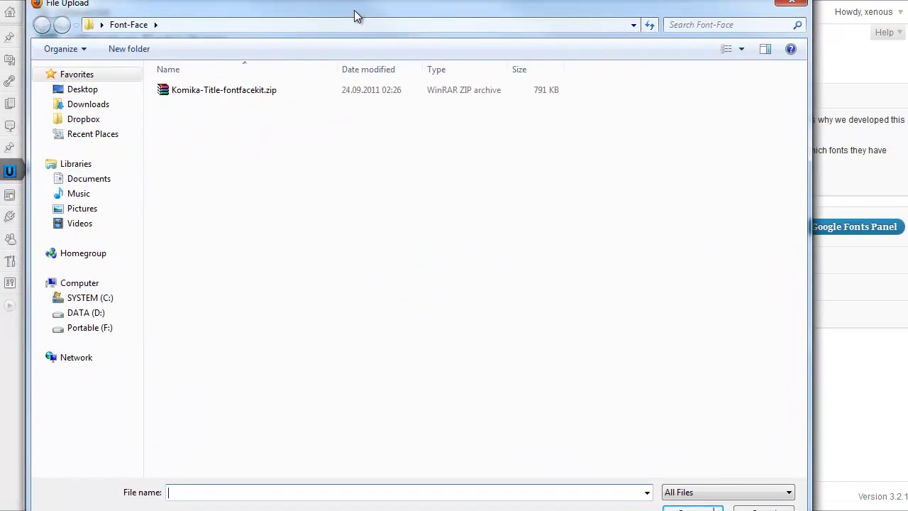
pyautogui.click(224, 94)
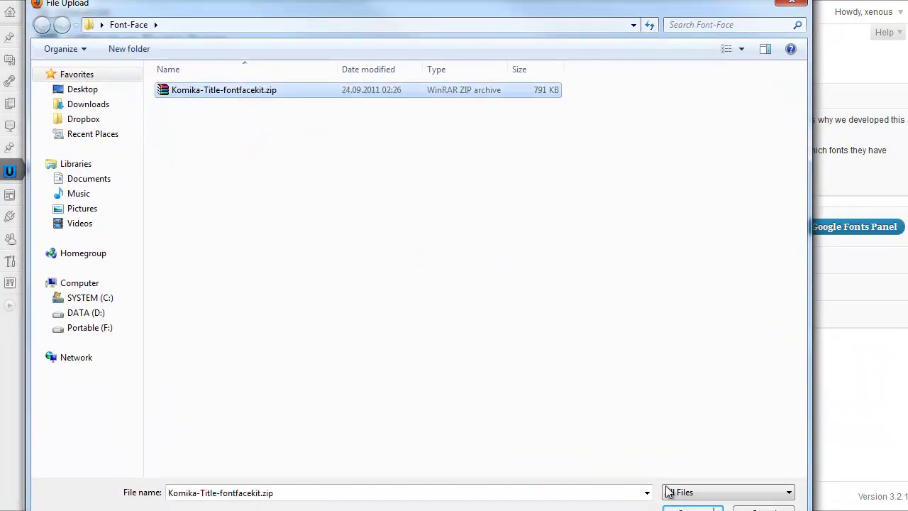
pyautogui.press('Return')
pyautogui.click(354, 410)
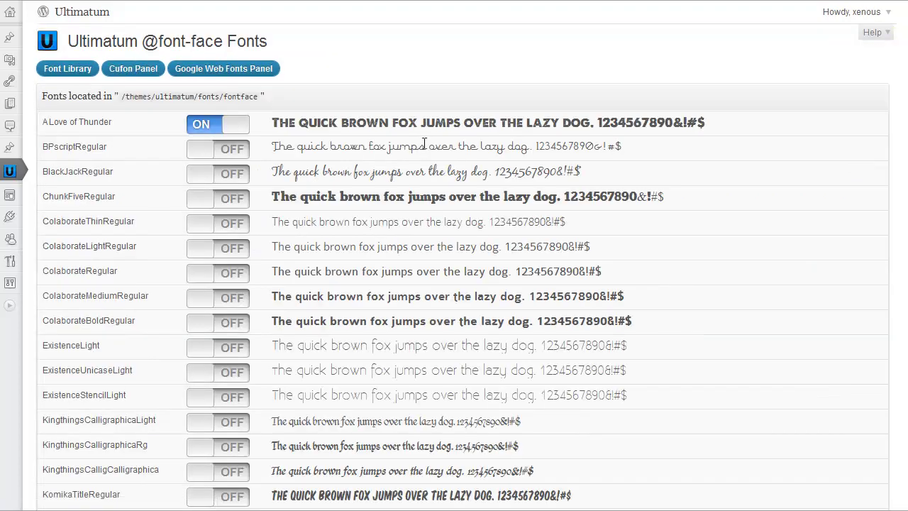
pyautogui.scroll(-3, 424, 145)
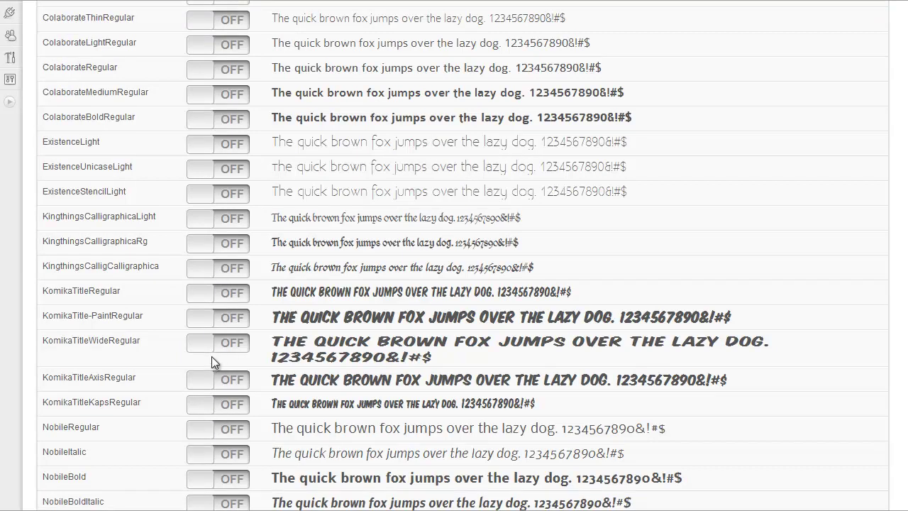
pyautogui.scroll(3, 300, 231)
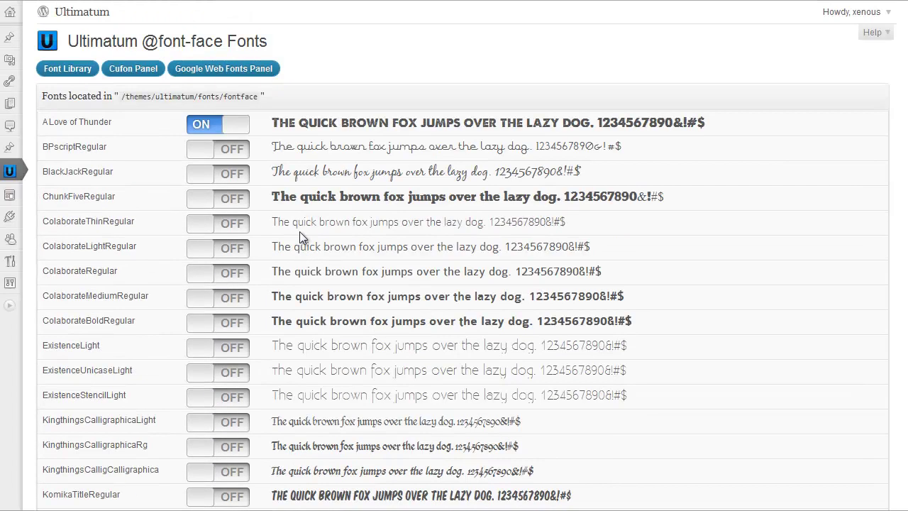
# Open the CSS properties of the Home-Alternative-Nivo Slider layout from Layout Settings.
pyautogui.moveTo(10, 170)
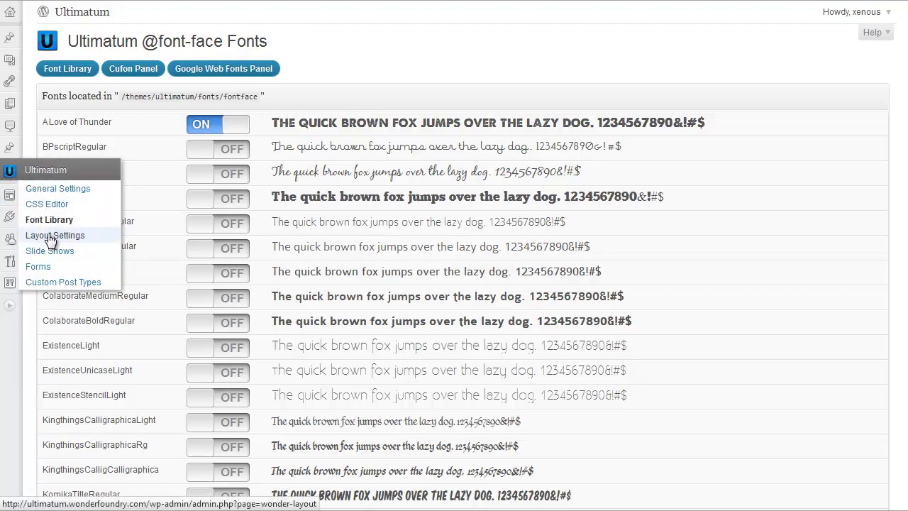
pyautogui.click(51, 241)
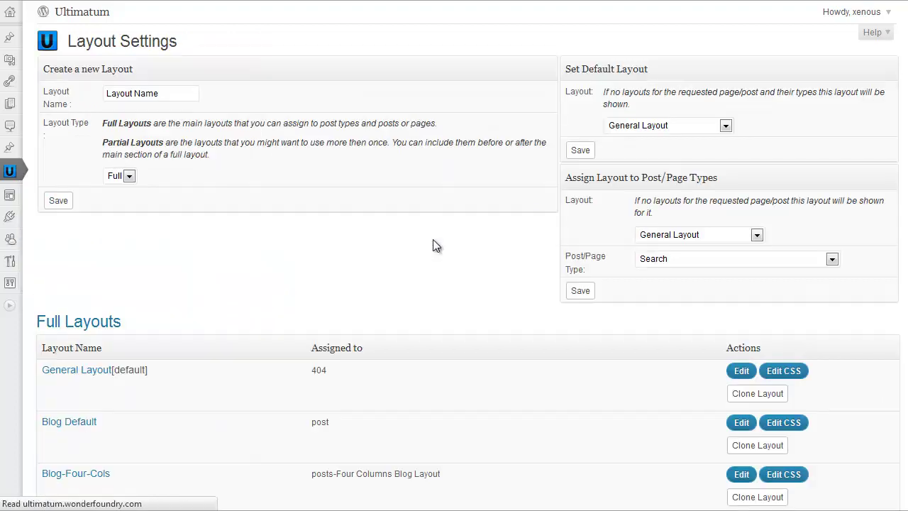
pyautogui.scroll(-12, 433, 240)
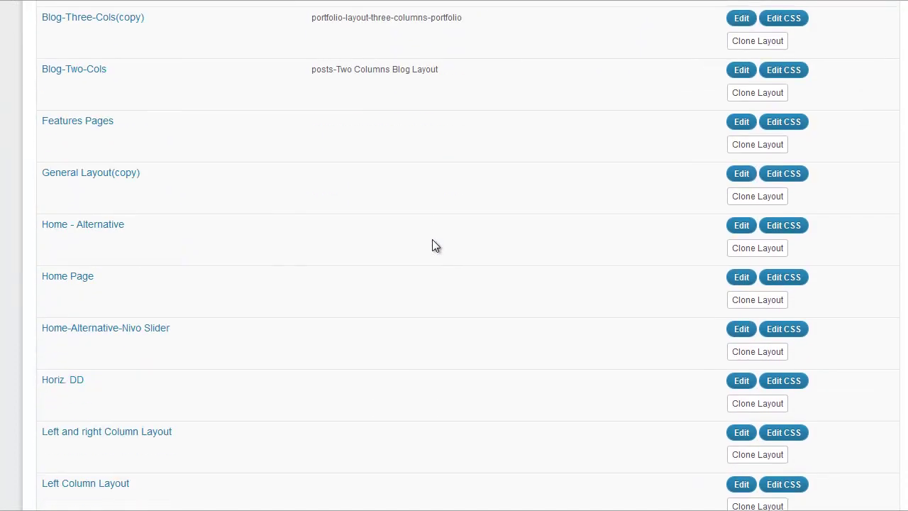
pyautogui.scroll(-4, 404, 252)
pyautogui.scroll(2, 403, 252)
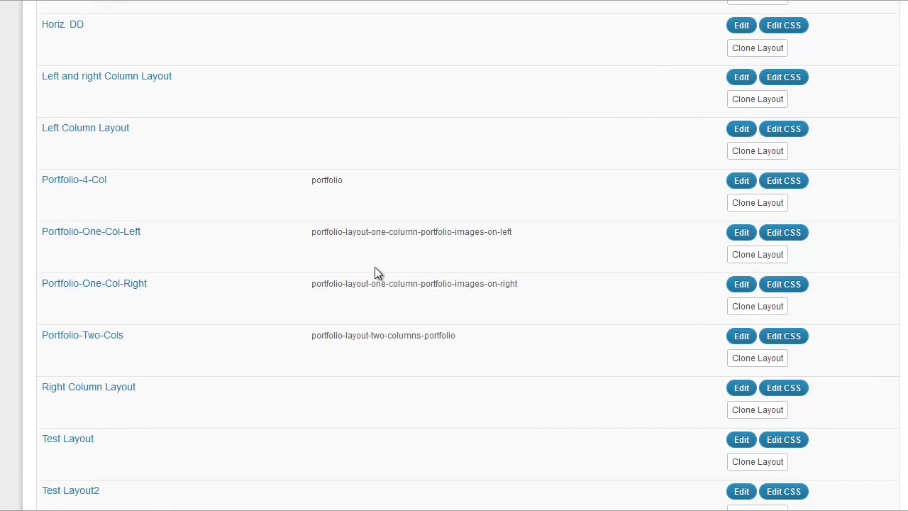
pyautogui.scroll(8, 362, 281)
pyautogui.scroll(-3, 350, 286)
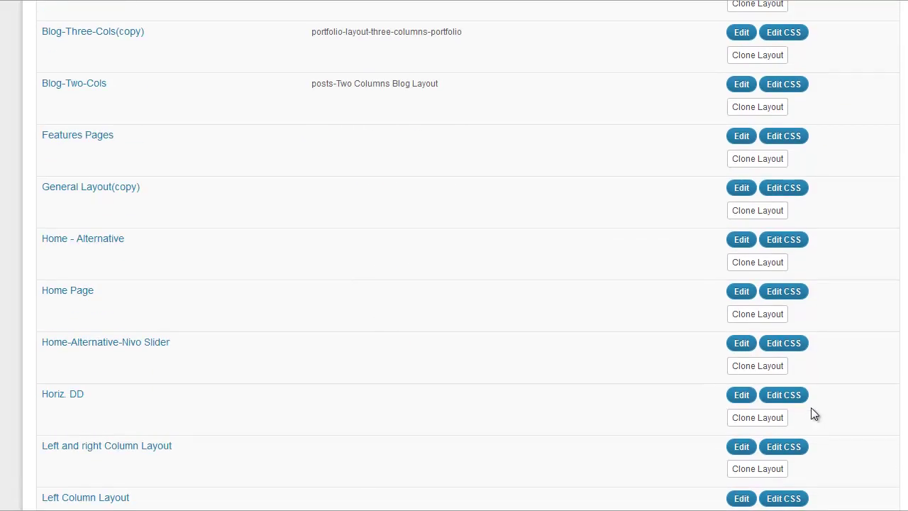
pyautogui.click(793, 347)
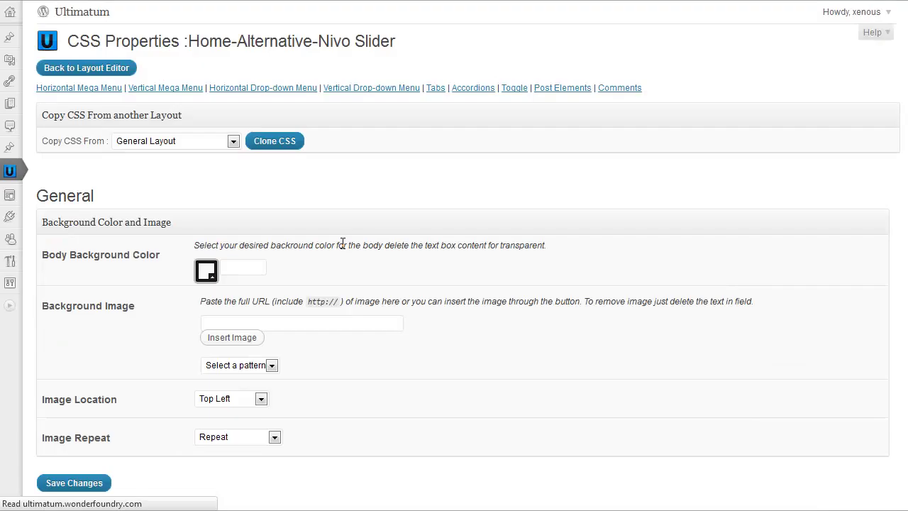
# Examine the font settings in the layout's CSS properties, including the font families offered for Entry Title.
pyautogui.scroll(-9, 348, 250)
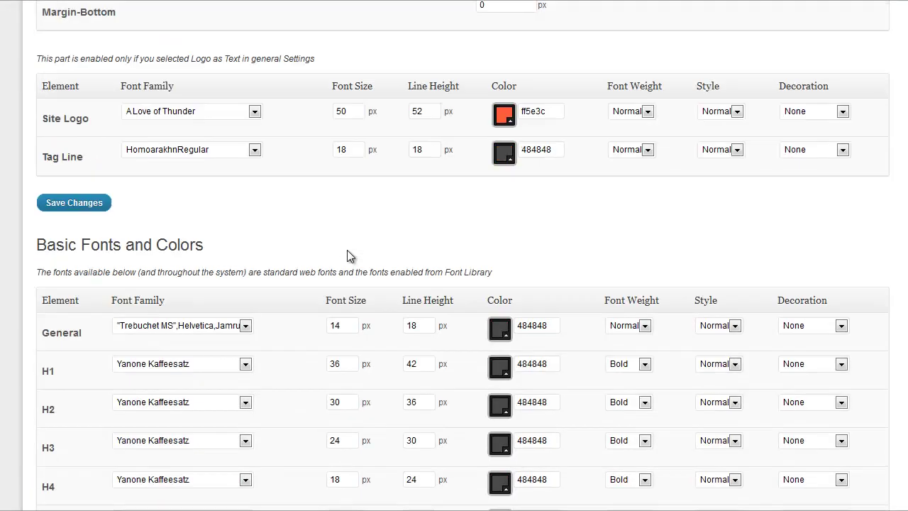
pyautogui.scroll(-5, 348, 250)
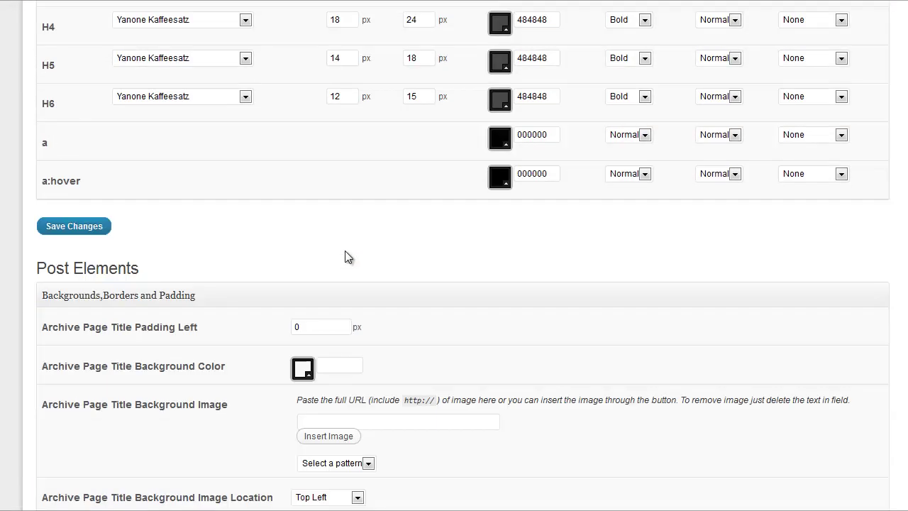
pyautogui.scroll(-4, 343, 250)
pyautogui.scroll(1, 340, 250)
pyautogui.scroll(-6, 339, 251)
pyautogui.scroll(-13, 339, 251)
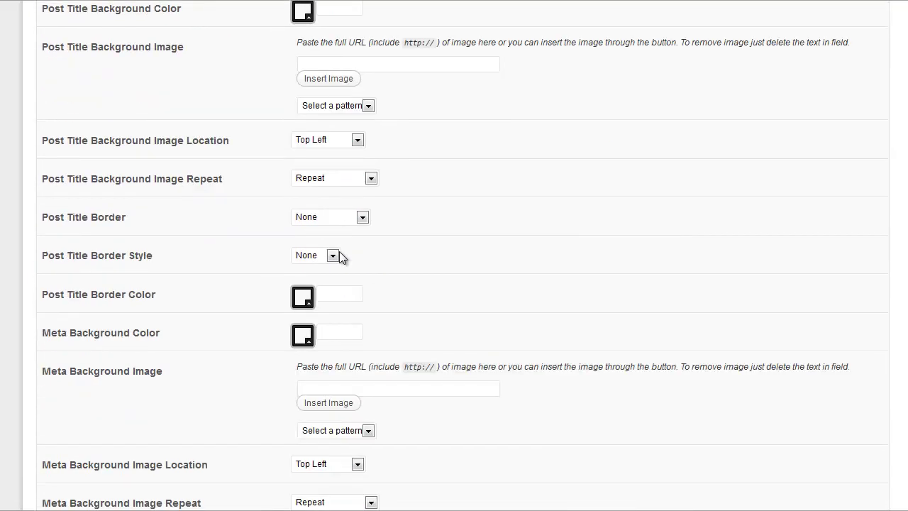
pyautogui.scroll(-2, 340, 251)
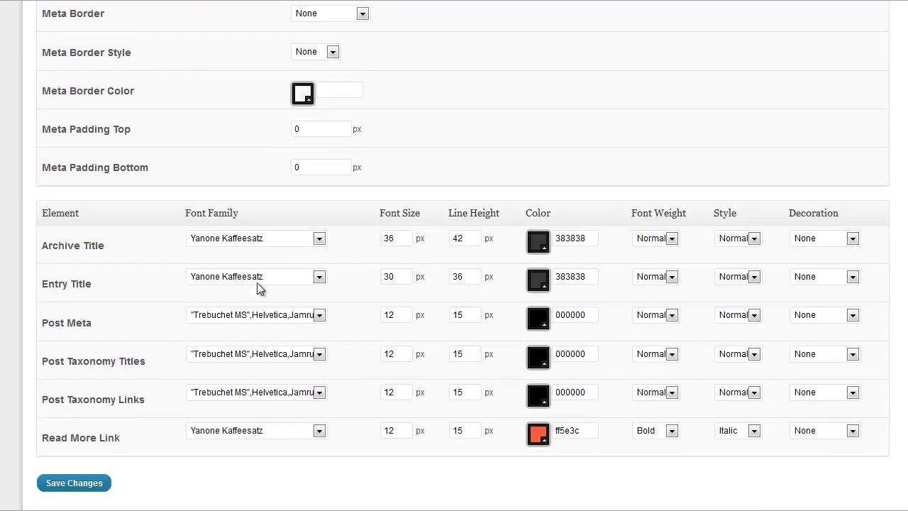
pyautogui.click(318, 277)
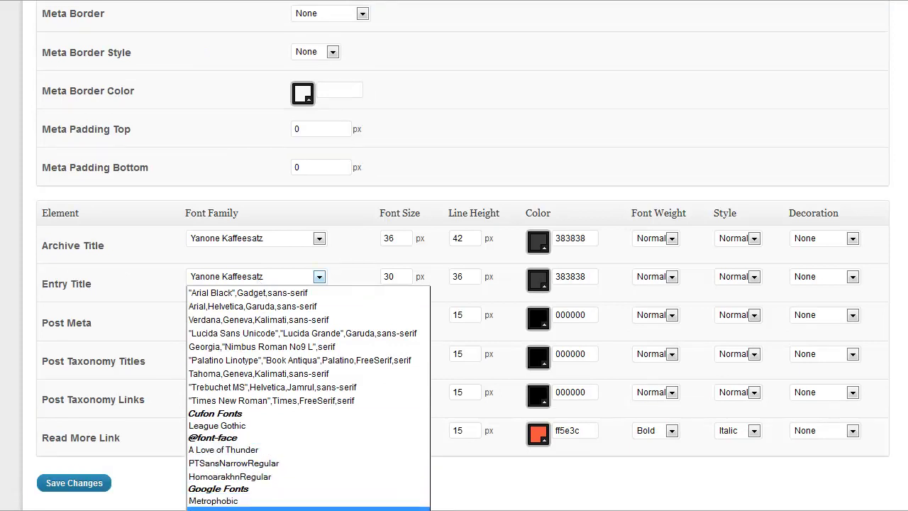
pyautogui.click(274, 195)
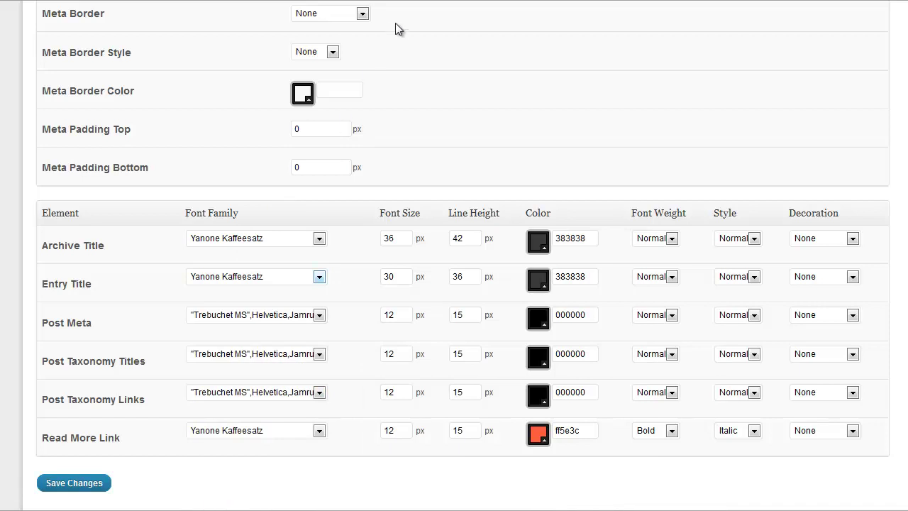
pyautogui.scroll(9, 97, 90)
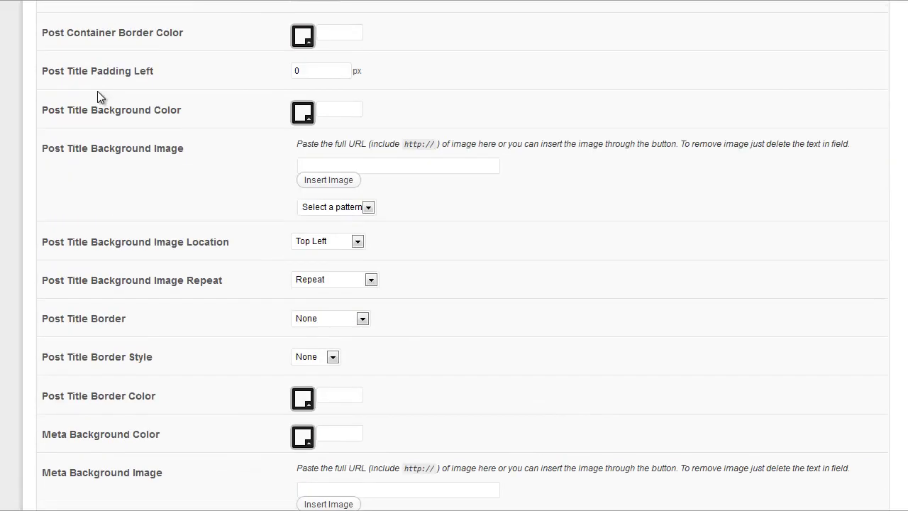
pyautogui.scroll(20, 111, 129)
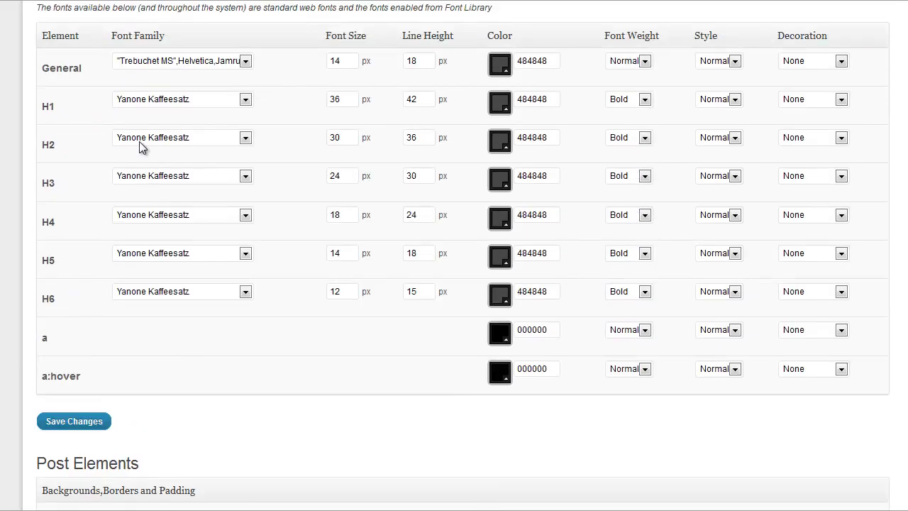
pyautogui.scroll(3, 138, 142)
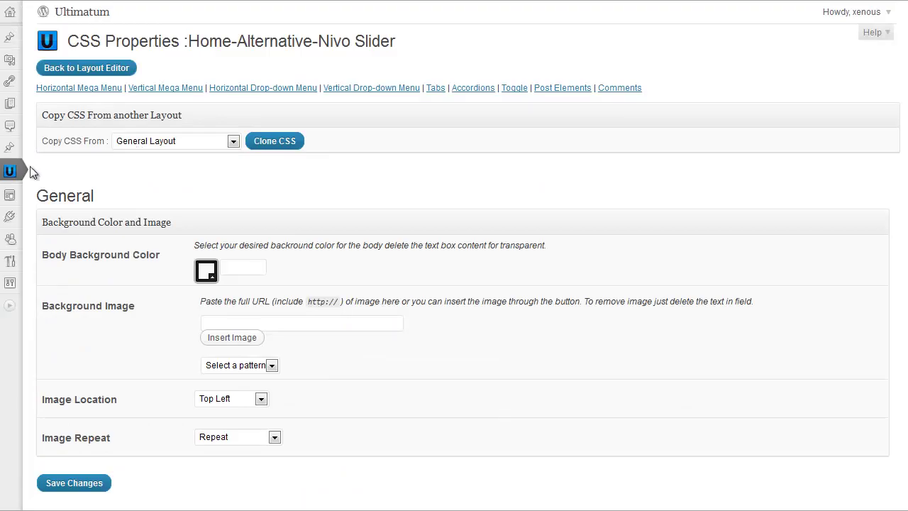
pyautogui.moveTo(10, 172)
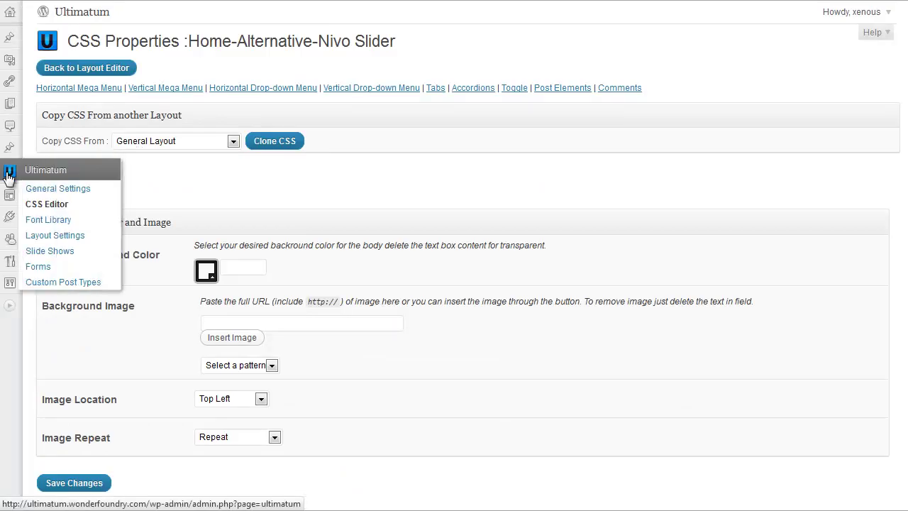
pyautogui.click(51, 221)
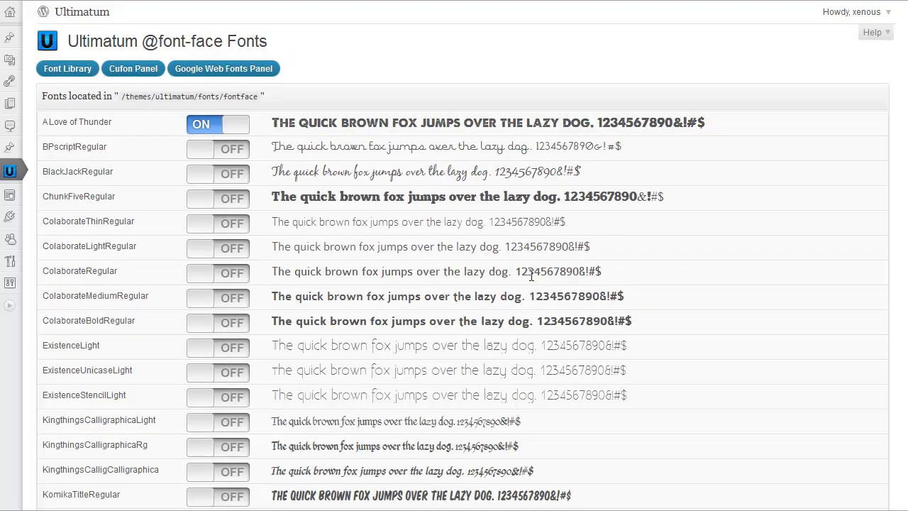
pyautogui.scroll(-5, 363, 276)
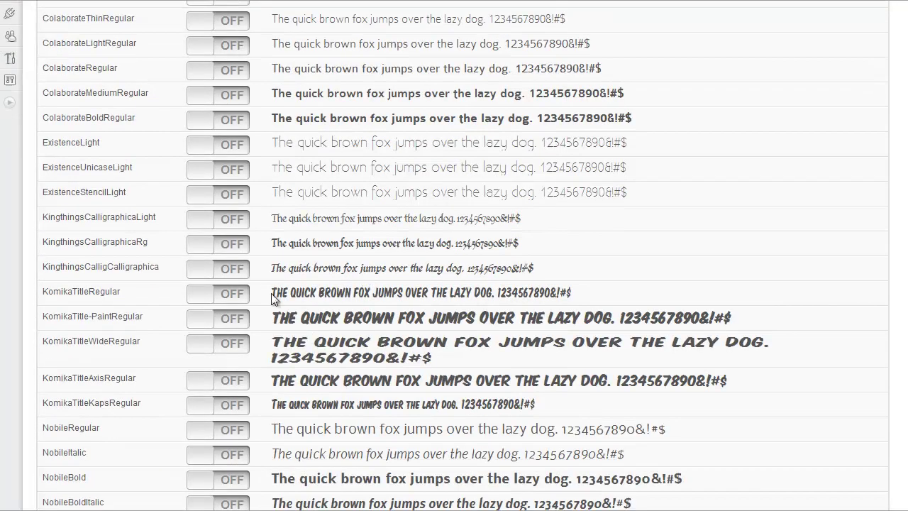
pyautogui.click(222, 297)
pyautogui.scroll(5, 317, 292)
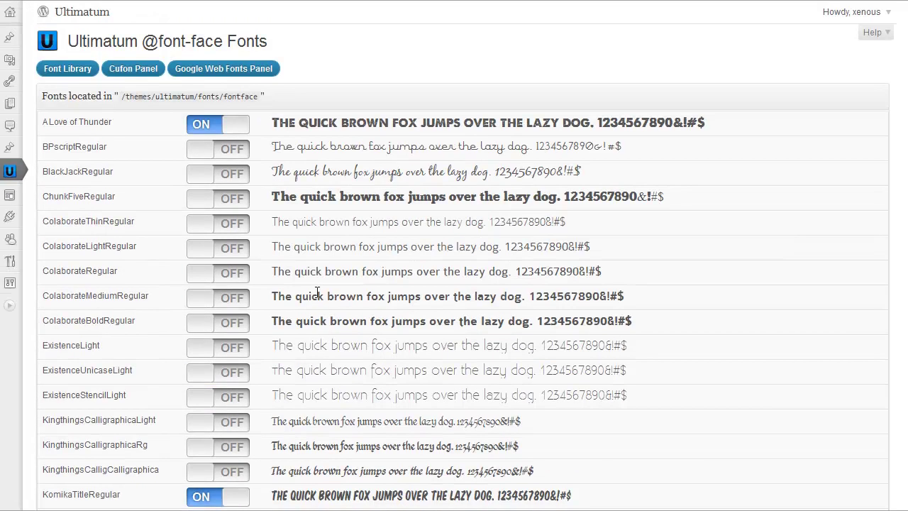
pyautogui.scroll(-11, 317, 292)
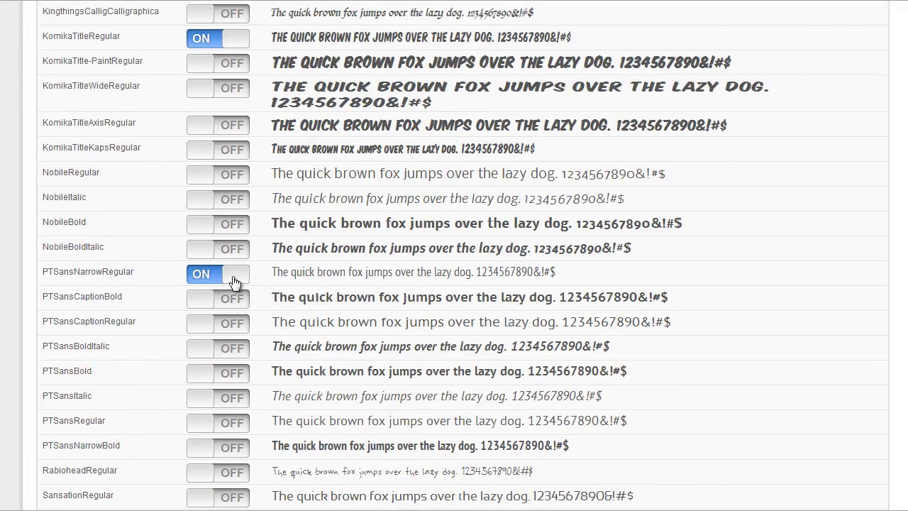
pyautogui.click(234, 282)
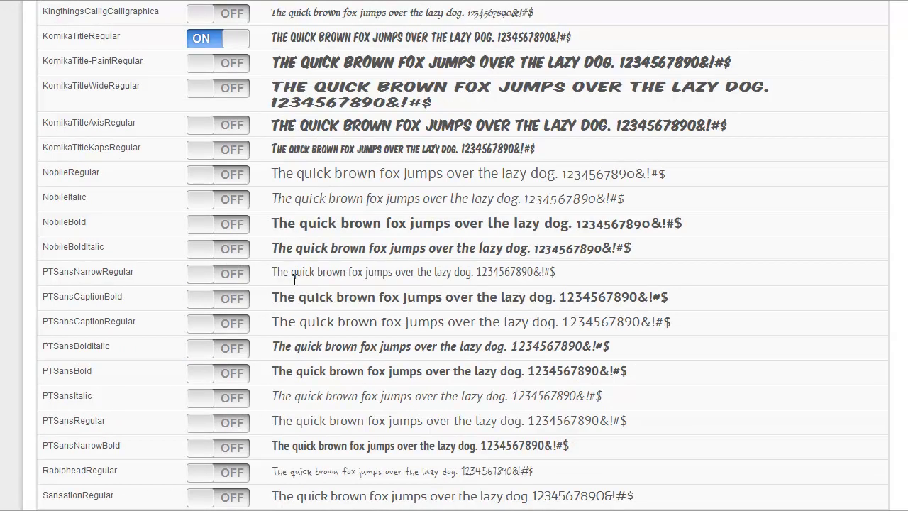
pyautogui.scroll(-3, 295, 279)
pyautogui.scroll(-12, 294, 280)
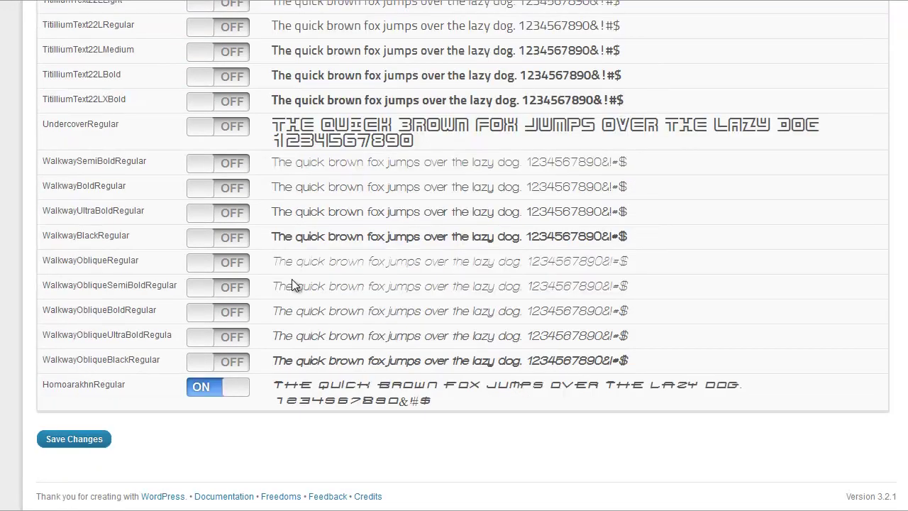
pyautogui.click(67, 439)
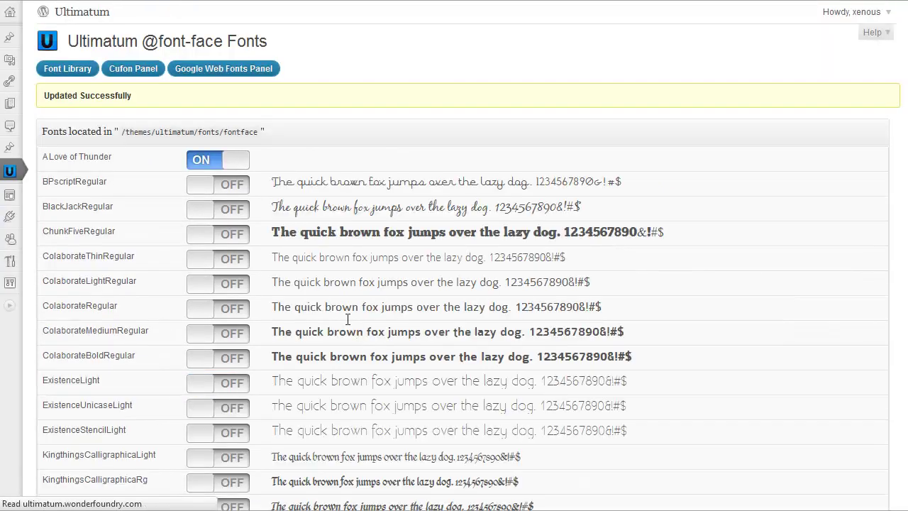
# Open the CSS properties of the Home-Alternative-Nivo Slider layout from the Layout Settings.
pyautogui.moveTo(12, 174)
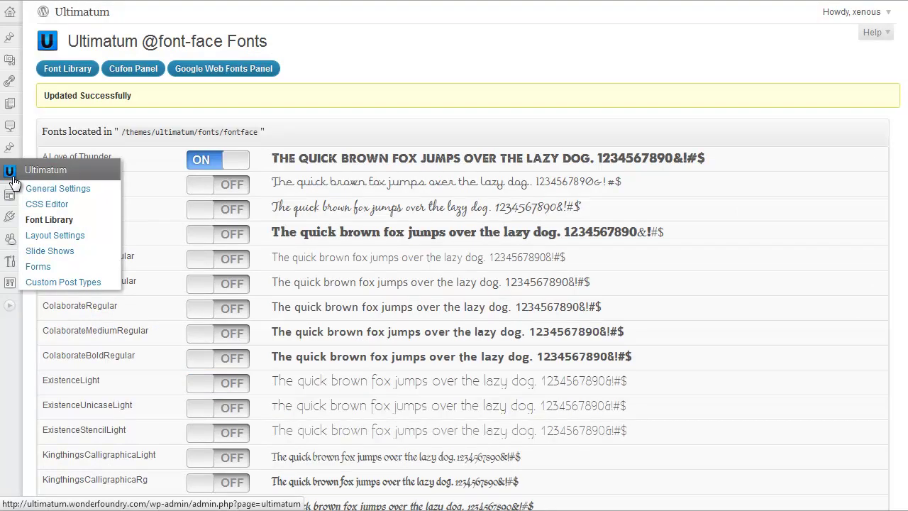
pyautogui.click(54, 238)
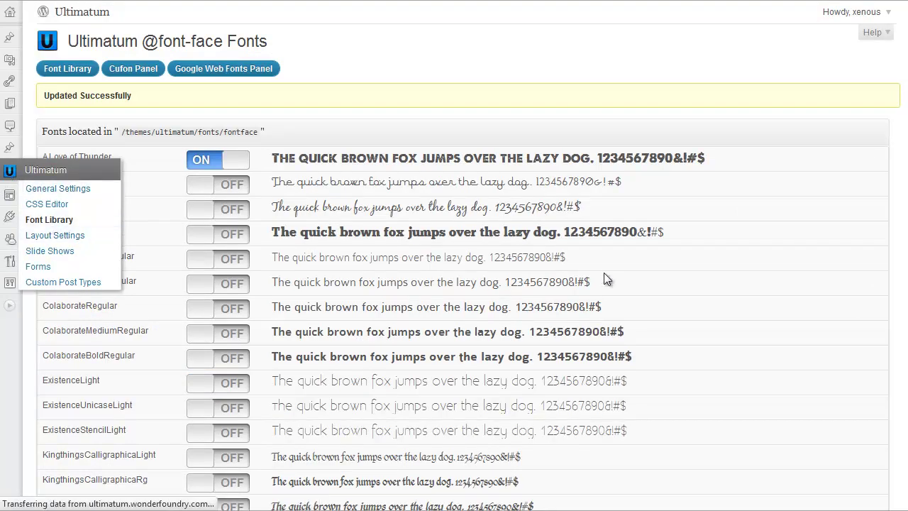
pyautogui.scroll(-9, 600, 189)
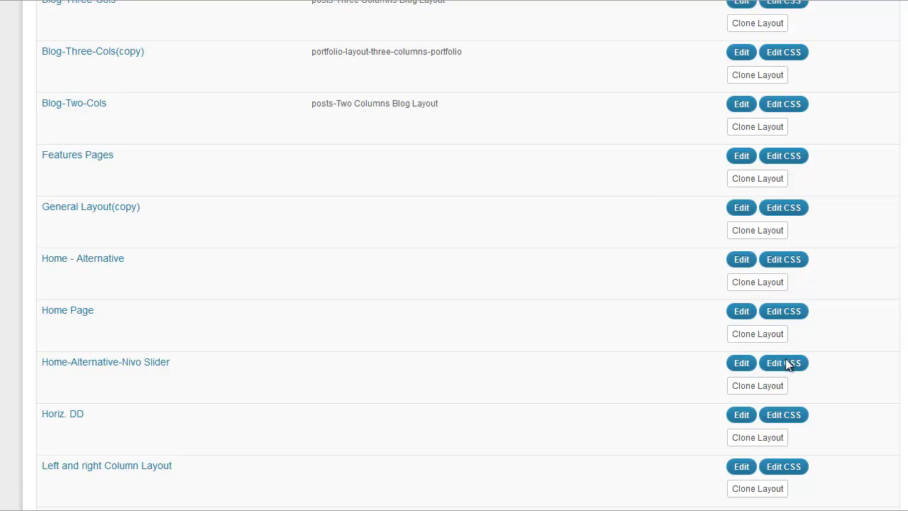
pyautogui.scroll(-1, 759, 363)
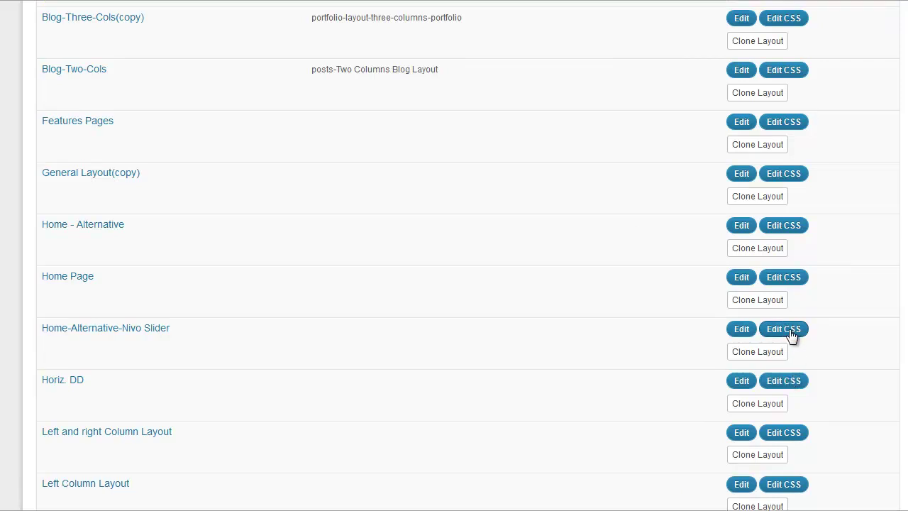
pyautogui.click(791, 330)
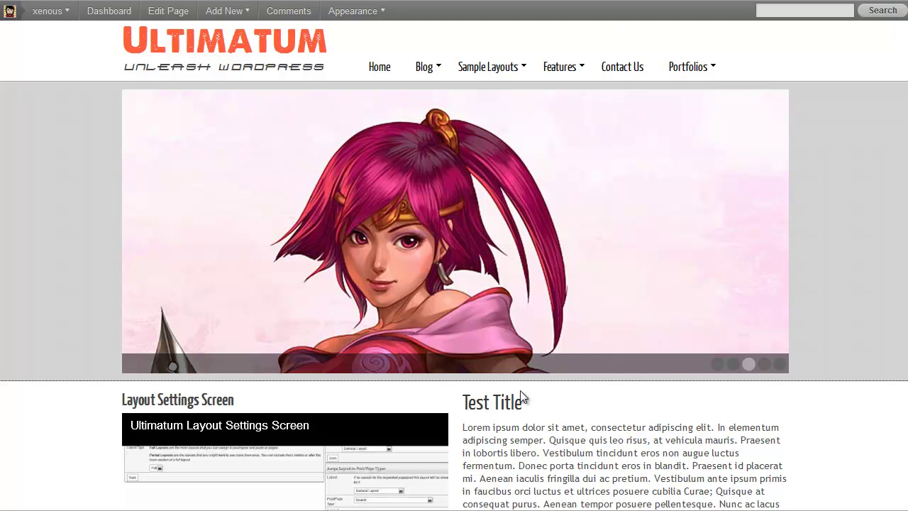
# View Test Title on the live home page, and set the layout's Entry Title font family to KomikaTitleRegular and save it.
pyautogui.scroll(-3, 521, 390)
pyautogui.moveTo(527, 186); pyautogui.dragTo(464, 185)
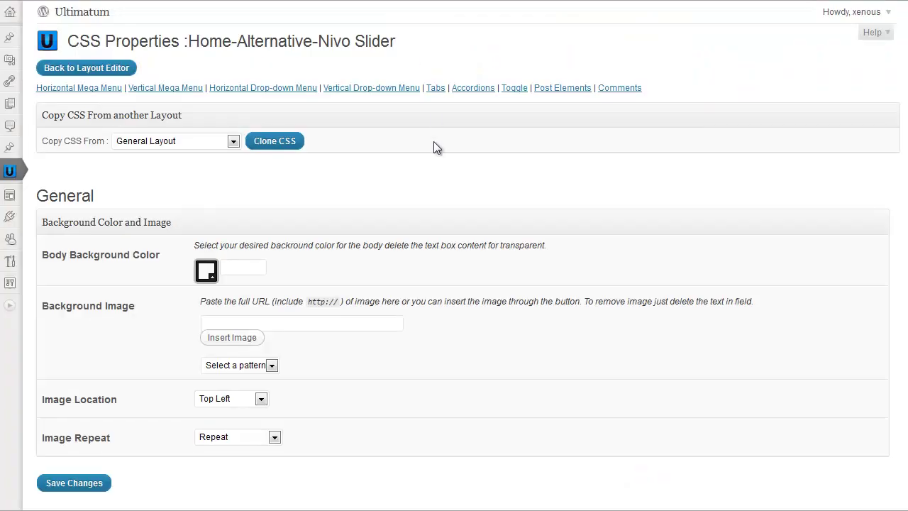
pyautogui.scroll(-15, 434, 142)
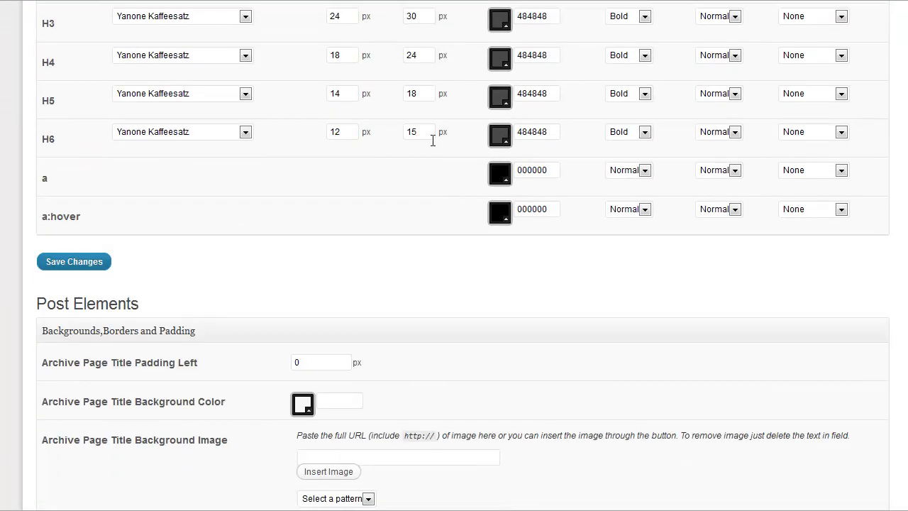
pyautogui.scroll(-13, 433, 140)
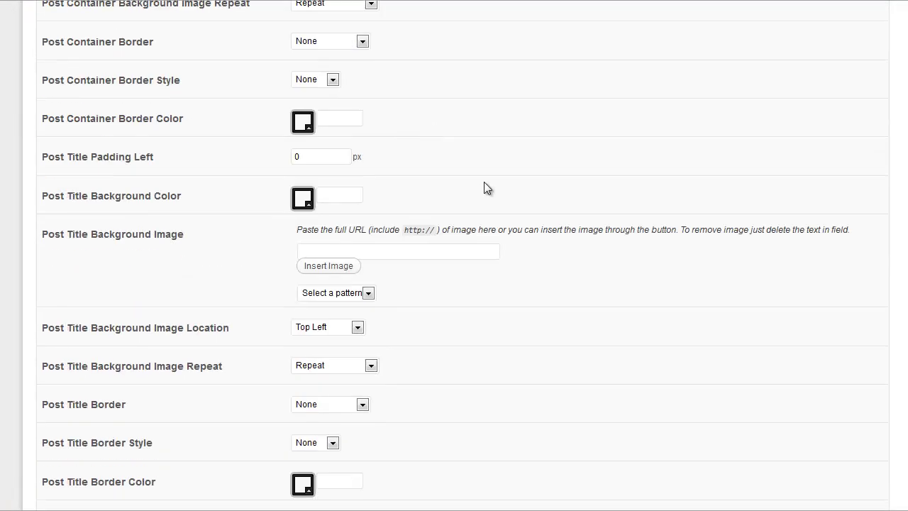
pyautogui.scroll(-10, 430, 149)
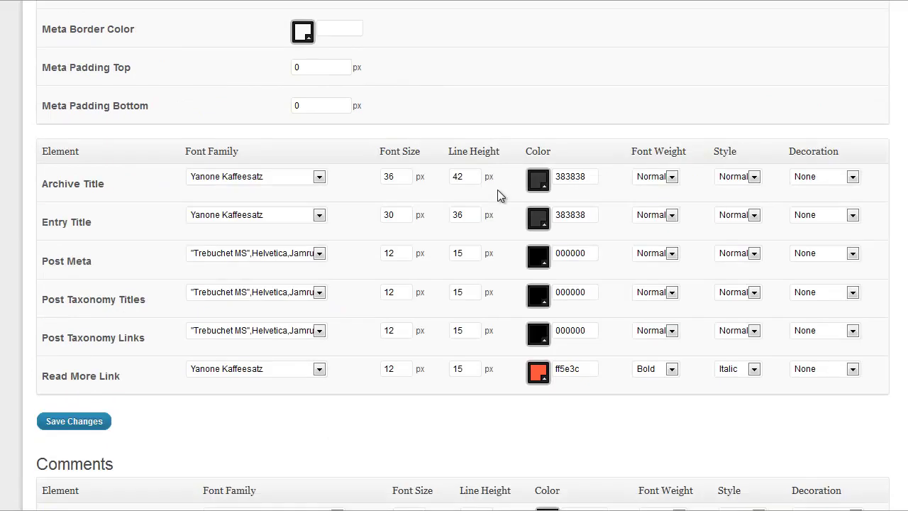
pyautogui.click(248, 219)
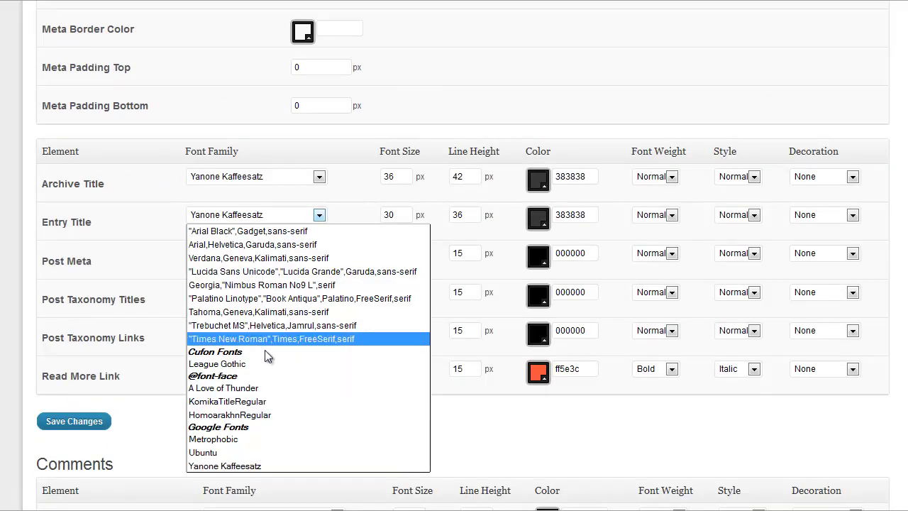
pyautogui.click(261, 403)
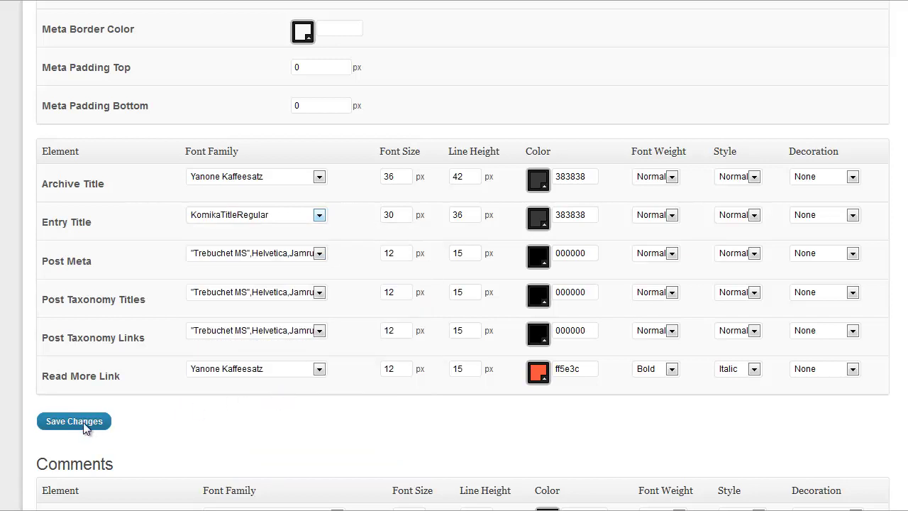
pyautogui.press('Return')
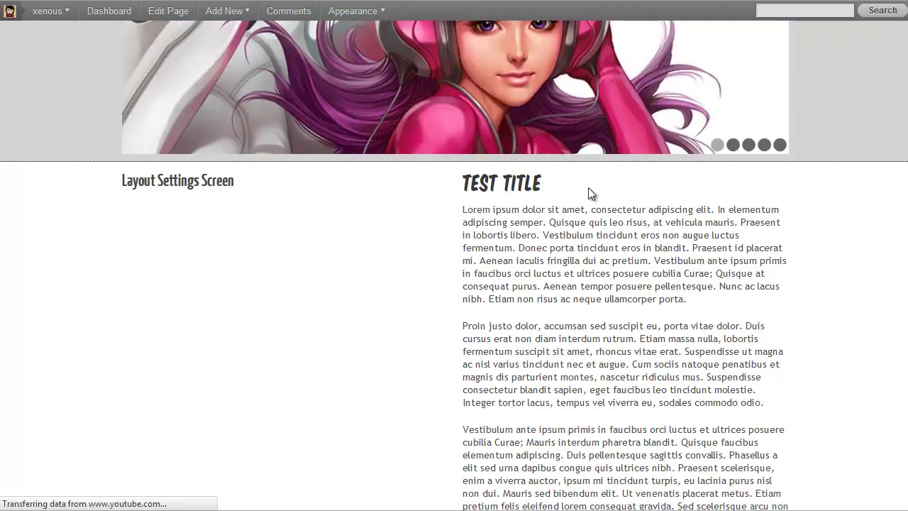
# Examine the font of Test Title on the reloaded home page and look over the rest of the page.
pyautogui.moveTo(571, 187)
pyautogui.mouseDown()
pyautogui.moveTo(482, 197)
pyautogui.moveTo(466, 188)
pyautogui.moveTo(568, 194)
pyautogui.mouseUp()
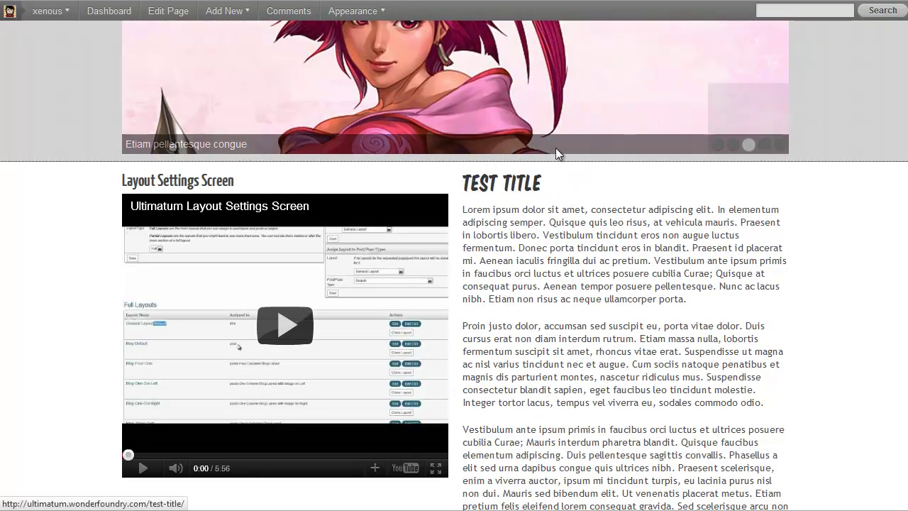
pyautogui.moveTo(563, 193); pyautogui.dragTo(467, 189)
pyautogui.click(554, 228)
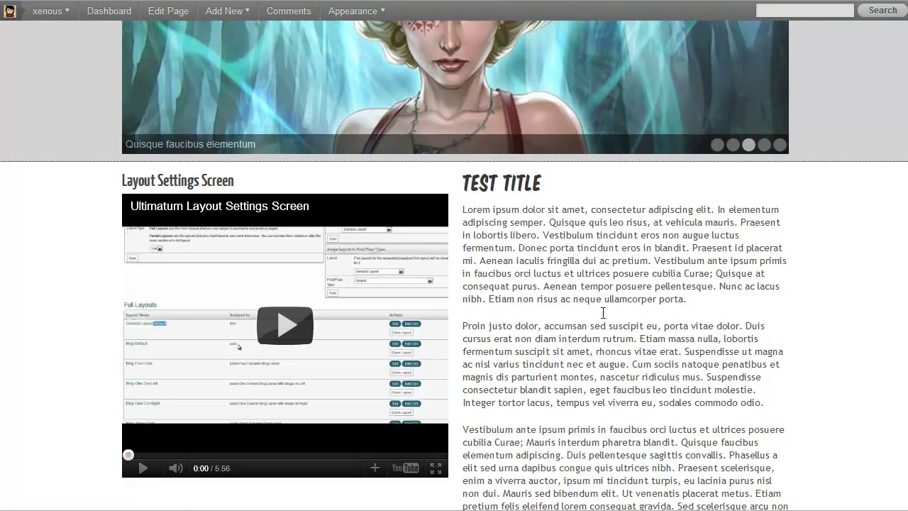
pyautogui.scroll(-5, 602, 312)
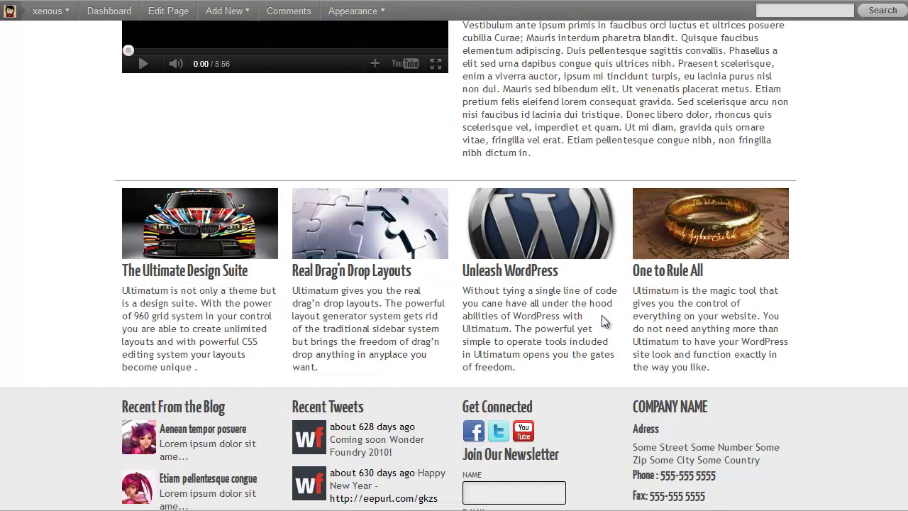
pyautogui.scroll(5, 603, 319)
pyautogui.scroll(-1, 603, 319)
pyautogui.scroll(4, 603, 319)
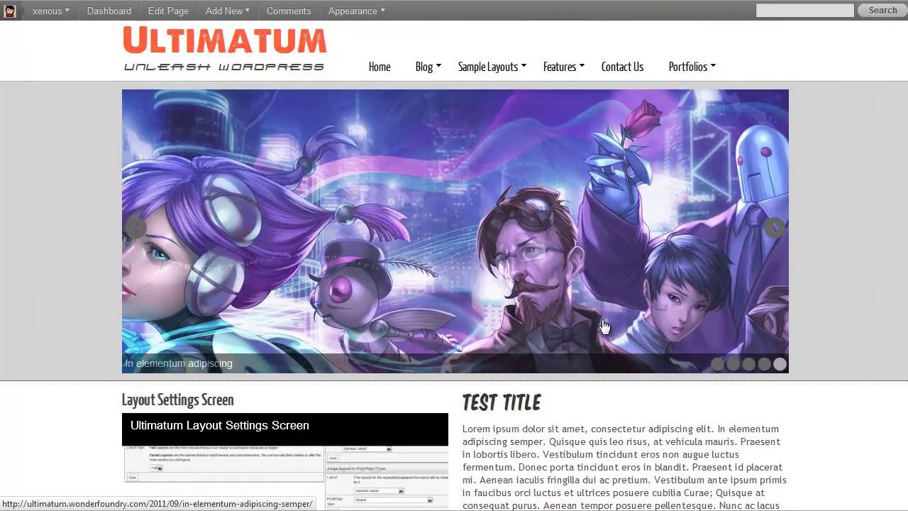
pyautogui.scroll(-3, 603, 327)
pyautogui.scroll(3, 603, 322)
pyautogui.scroll(-1, 607, 333)
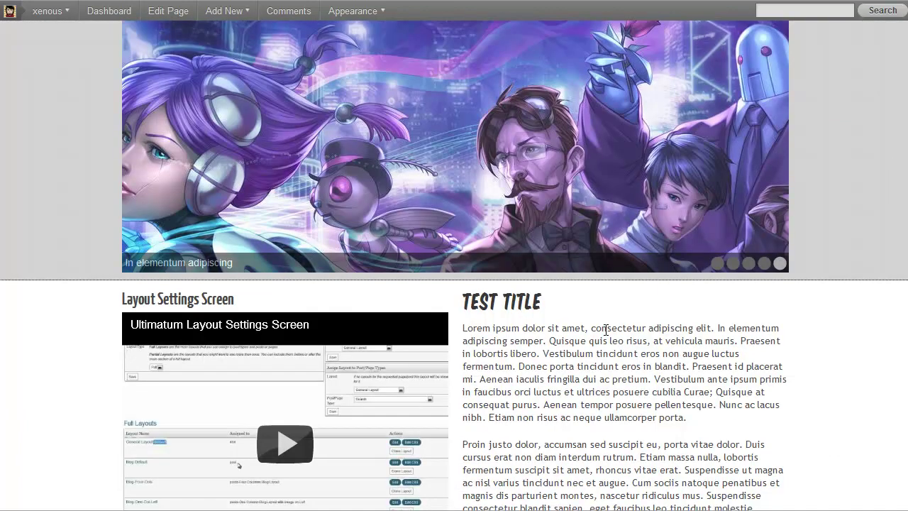